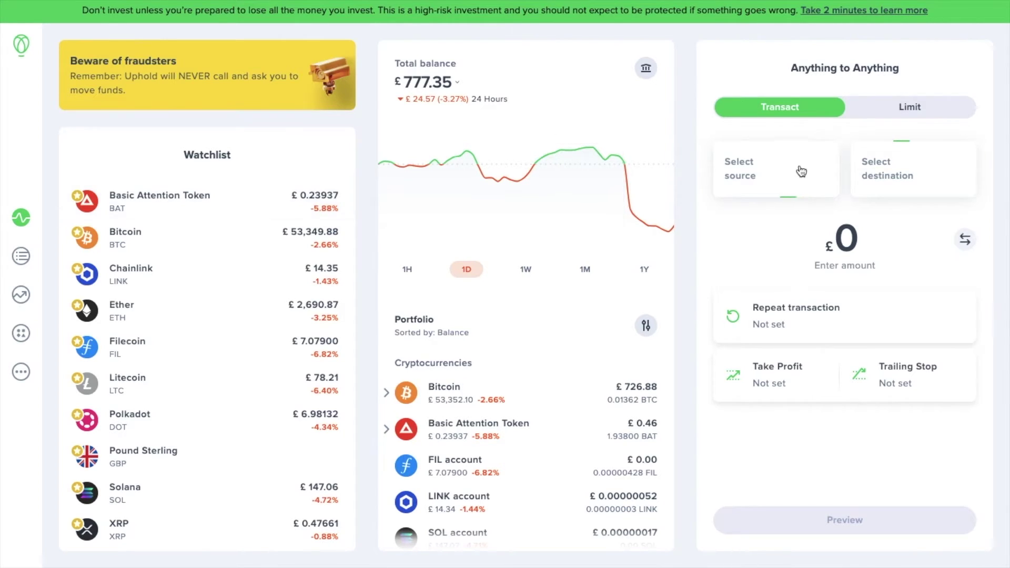
# - Choose Bitcoin from the full crypto networks list to show BTC account 7's deposit address panel
pyautogui.click(793, 182)
pyautogui.click(953, 143)
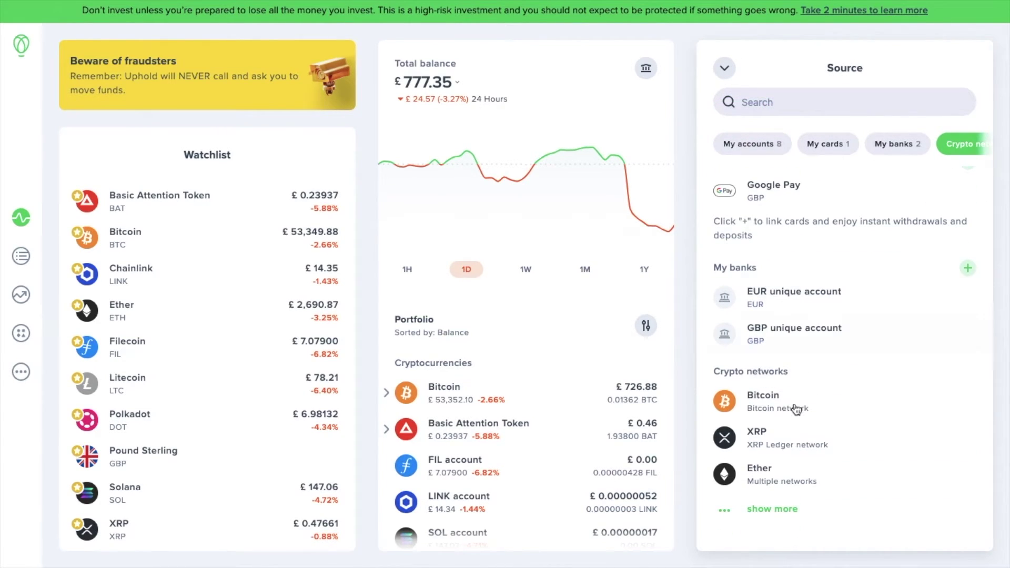
pyautogui.click(768, 510)
pyautogui.scroll(-4, 799, 506)
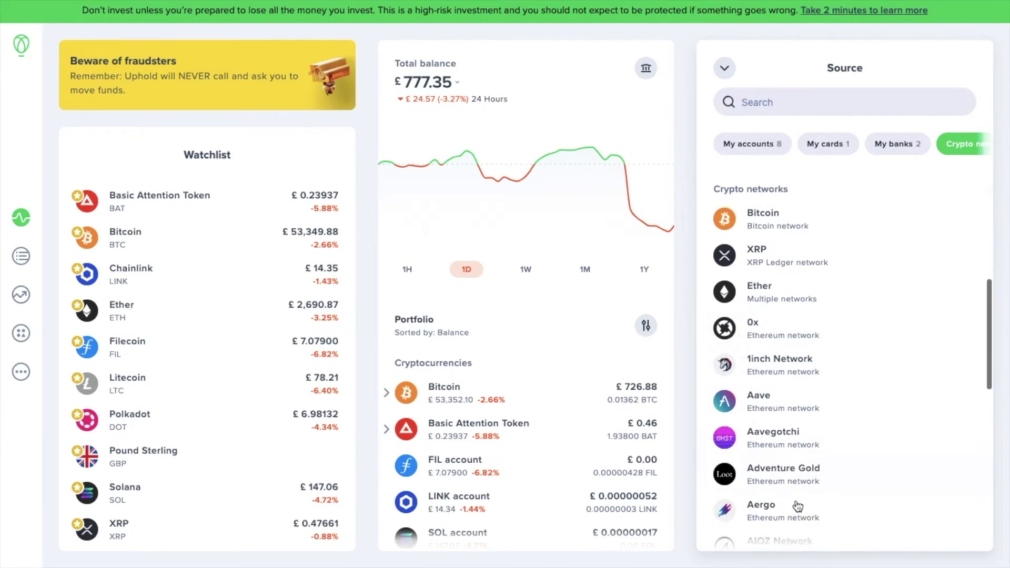
pyautogui.scroll(1, 798, 507)
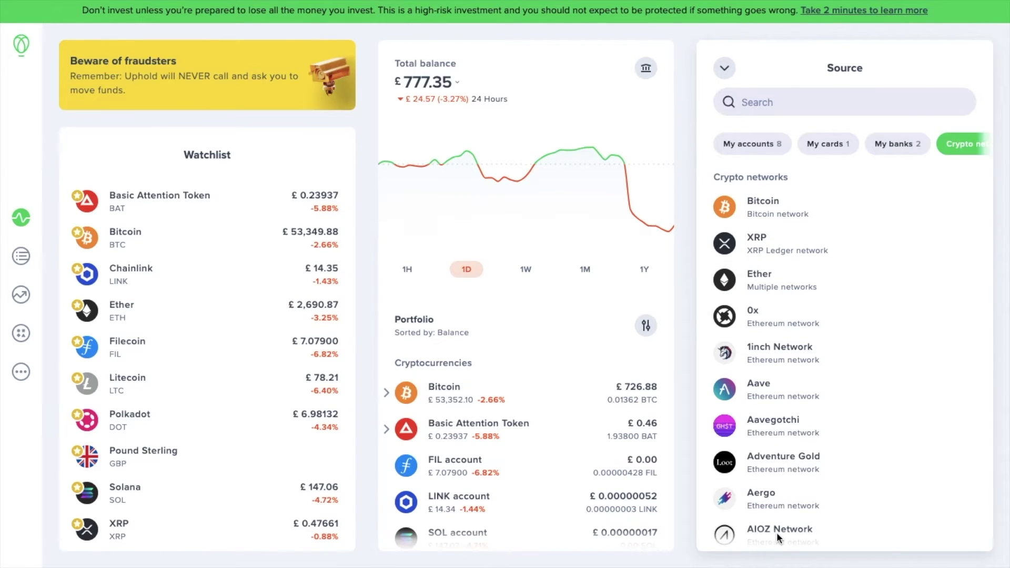
pyautogui.click(785, 210)
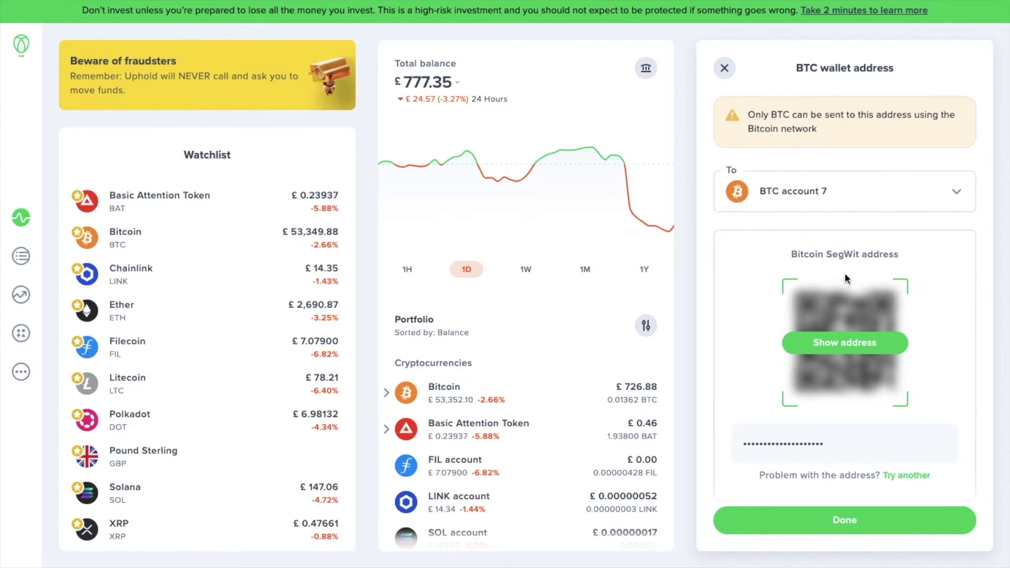
# - Reveal the Bitcoin SegWit address after accepting the Bitcoin-only warning, copy it, and close the panel
pyautogui.click(836, 341)
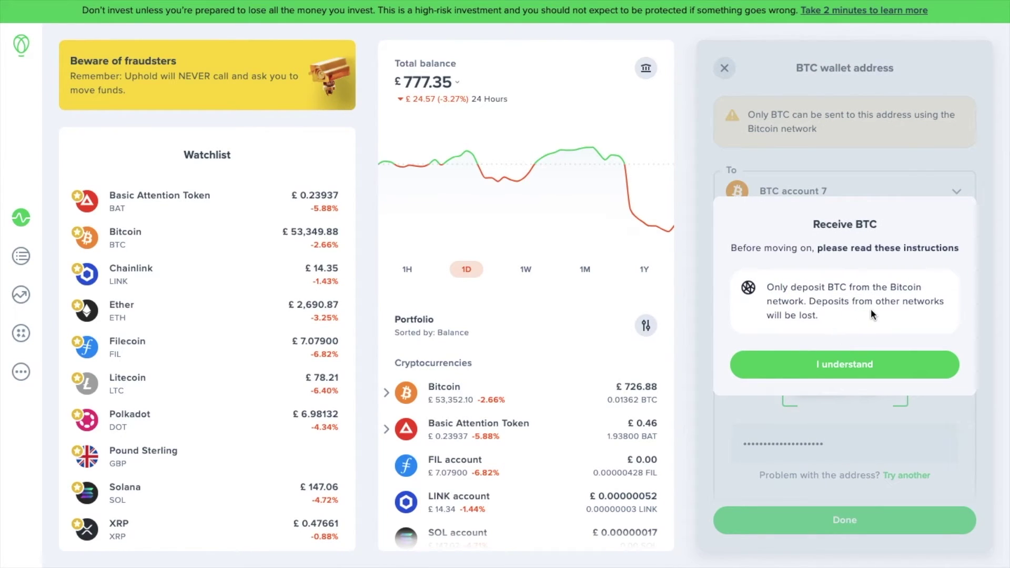
pyautogui.click(859, 365)
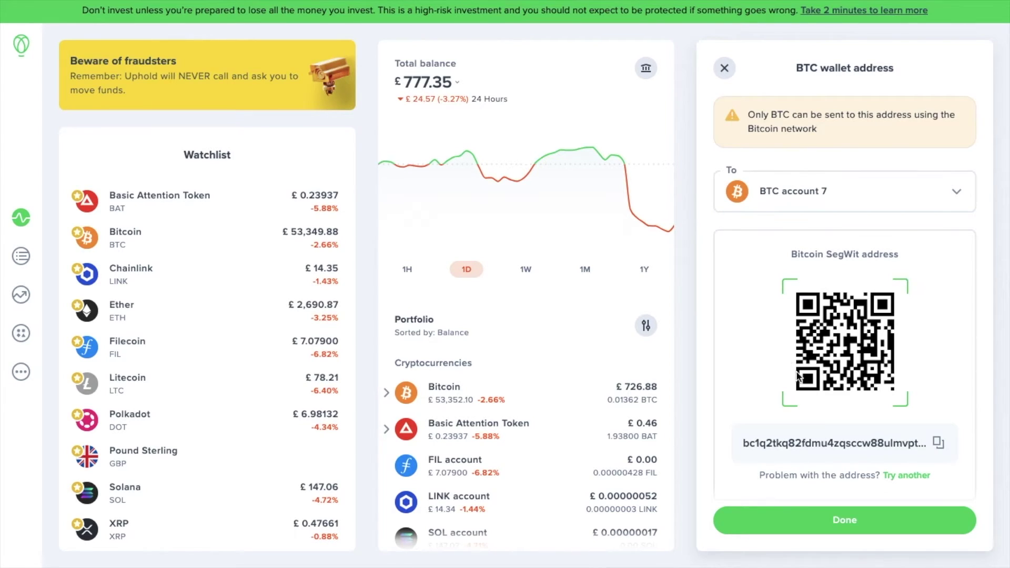
pyautogui.click(939, 443)
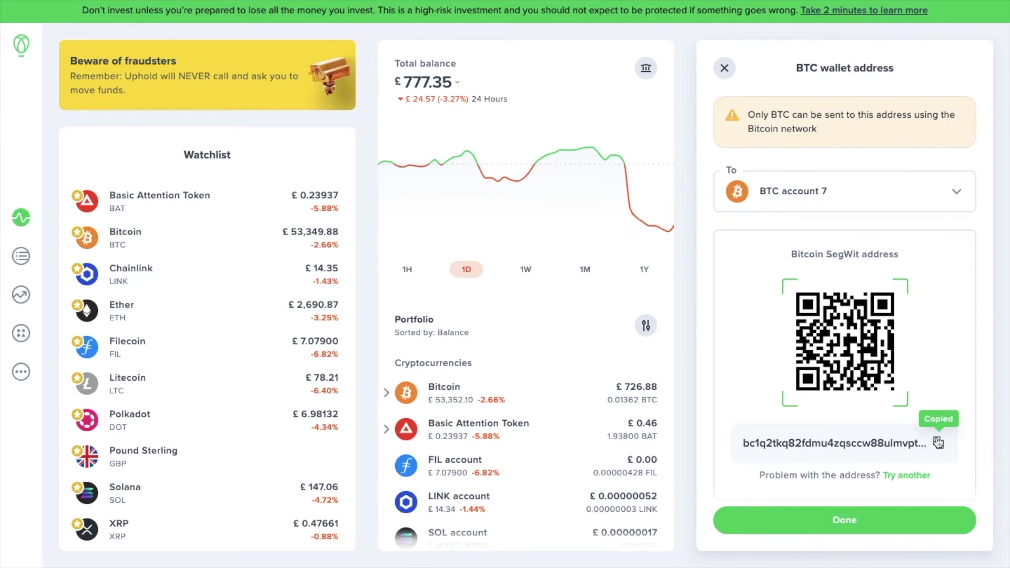
pyautogui.click(729, 69)
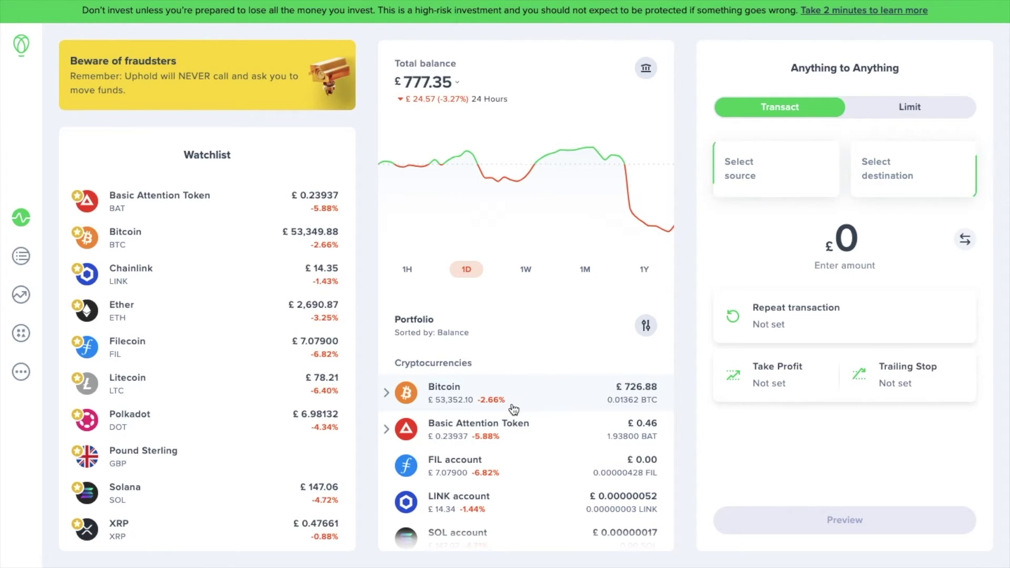
# - Expand Bitcoin in the Portfolio and open the details of BTC account 8
pyautogui.scroll(-1, 513, 410)
pyautogui.scroll(-2, 513, 410)
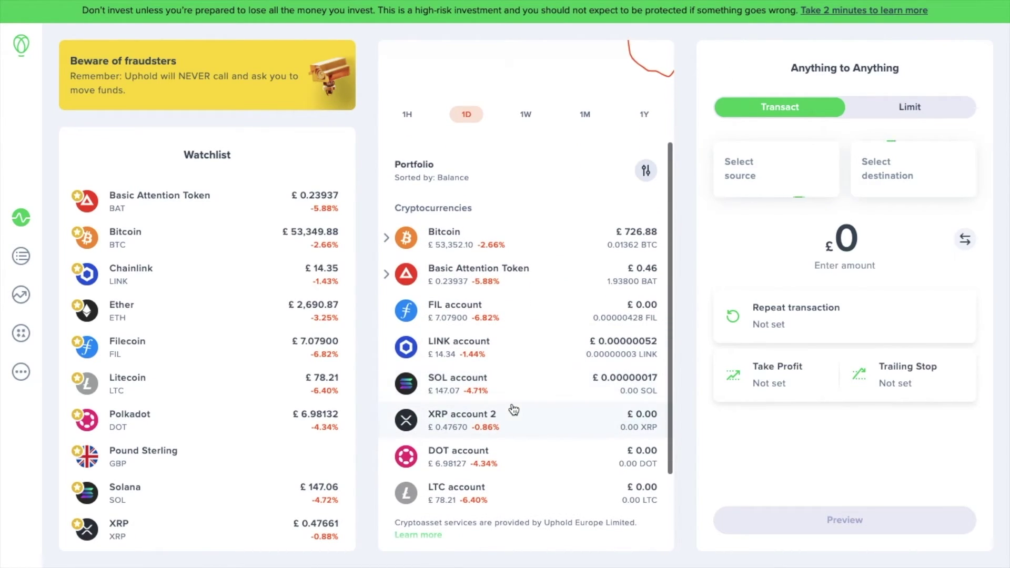
pyautogui.click(387, 238)
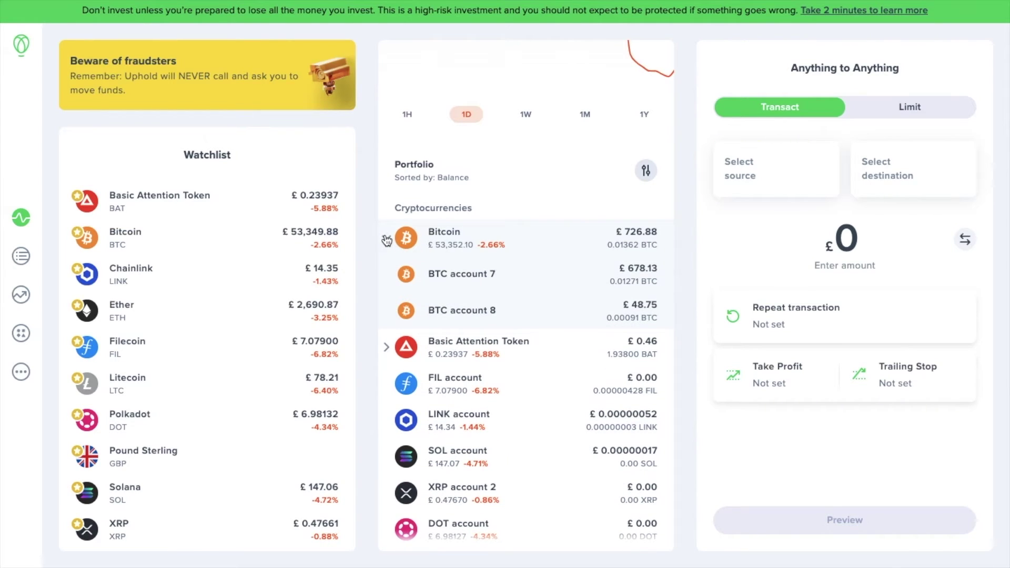
pyautogui.click(466, 314)
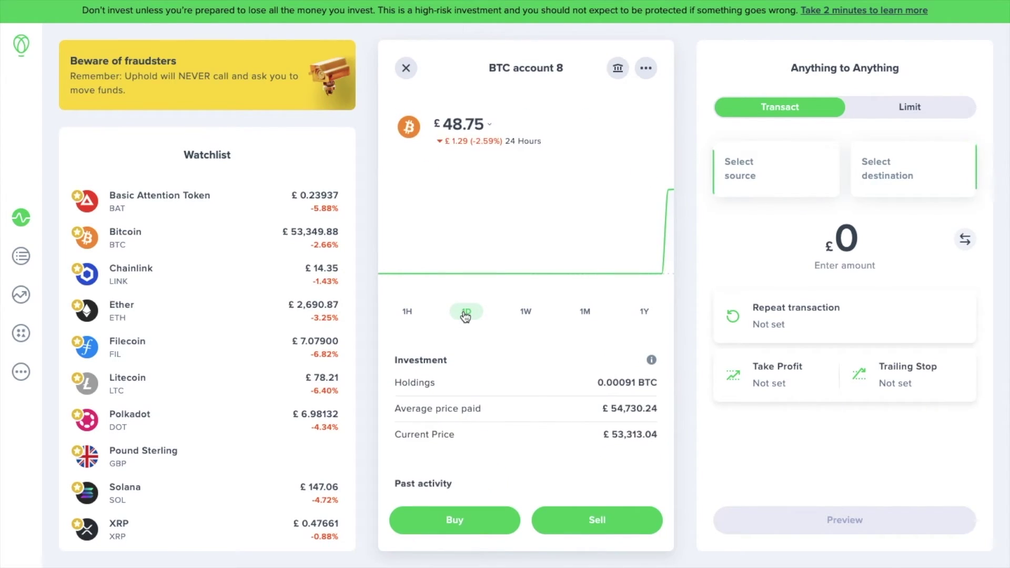
# - Reveal and copy BTC account 8's wallet address, then return to its details
pyautogui.click(651, 76)
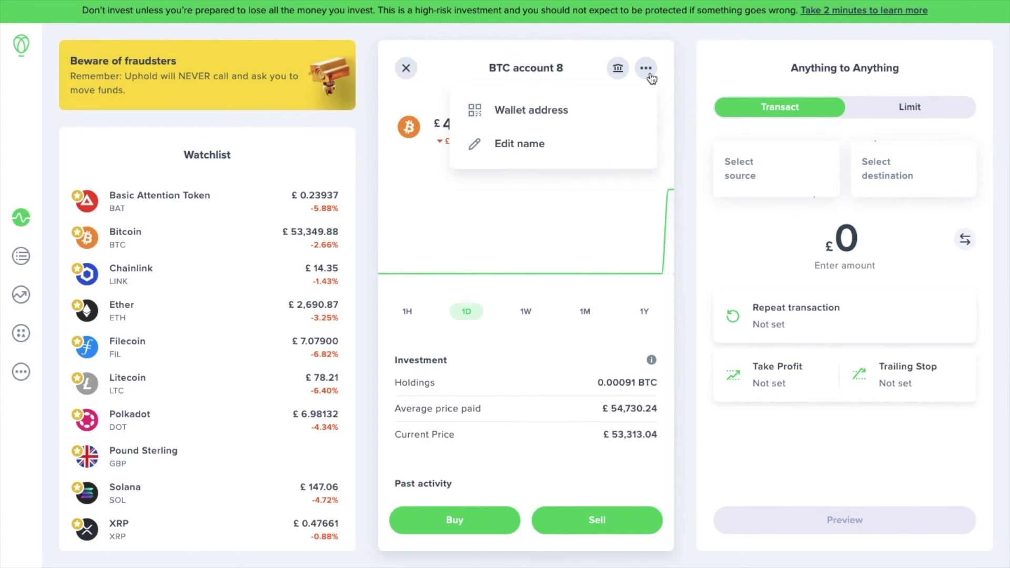
pyautogui.click(619, 120)
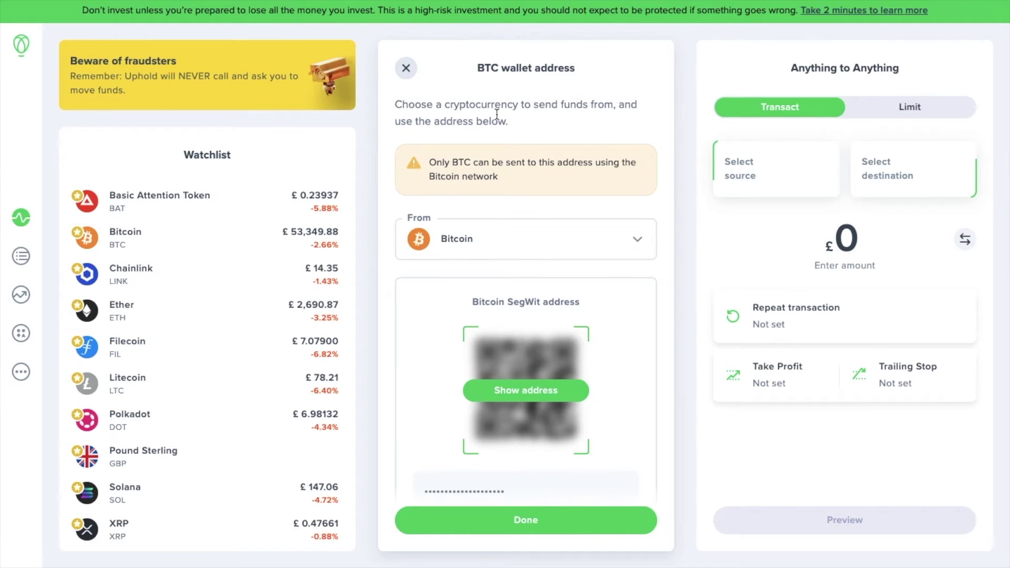
pyautogui.click(506, 389)
pyautogui.click(514, 366)
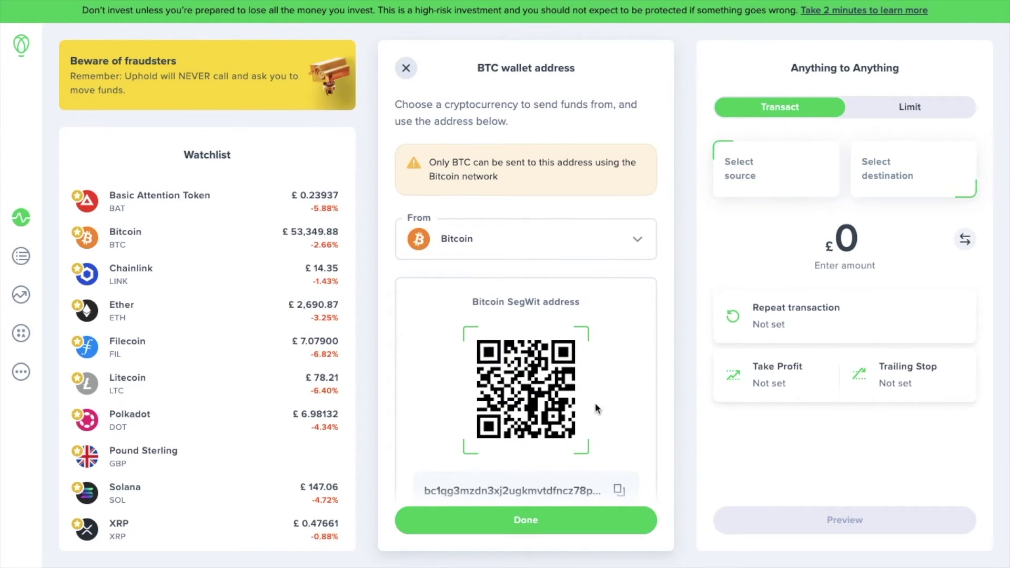
pyautogui.scroll(-3, 595, 403)
pyautogui.click(618, 342)
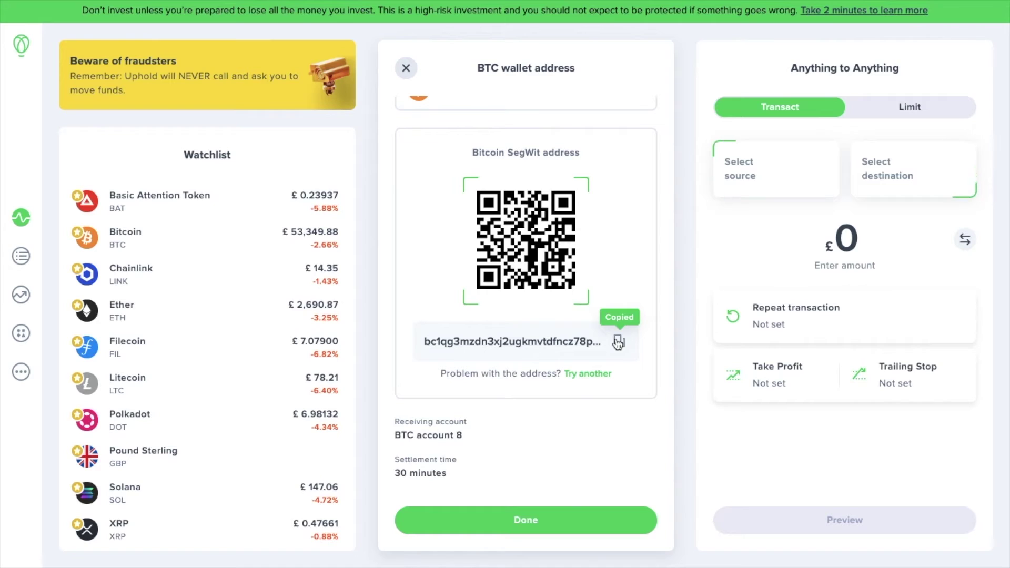
pyautogui.click(555, 532)
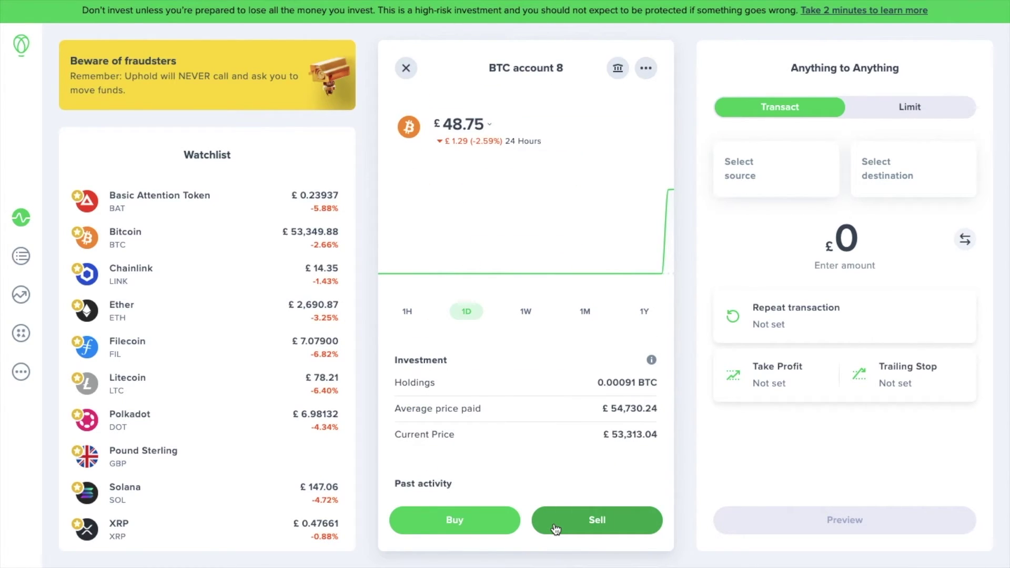
# - Choose Ether on the Ethereum network from crypto sources and reveal its deposit address
pyautogui.click(789, 169)
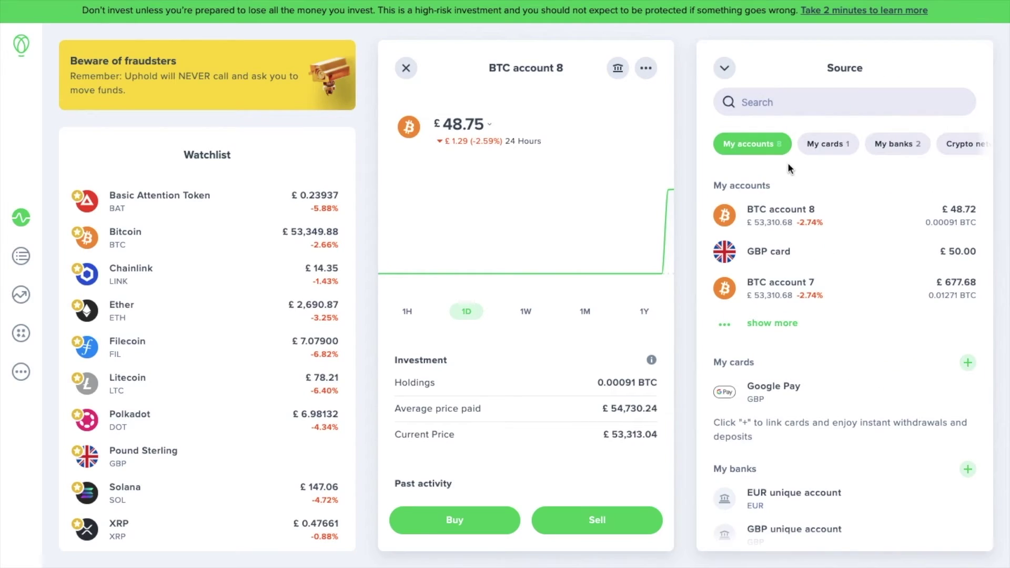
pyautogui.click(959, 146)
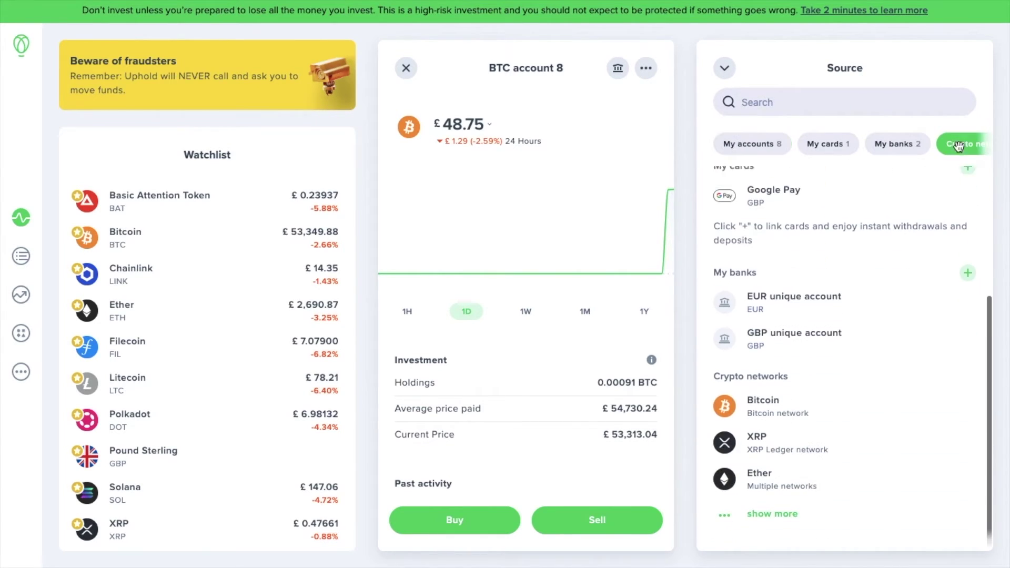
pyautogui.click(766, 508)
pyautogui.scroll(-4, 775, 473)
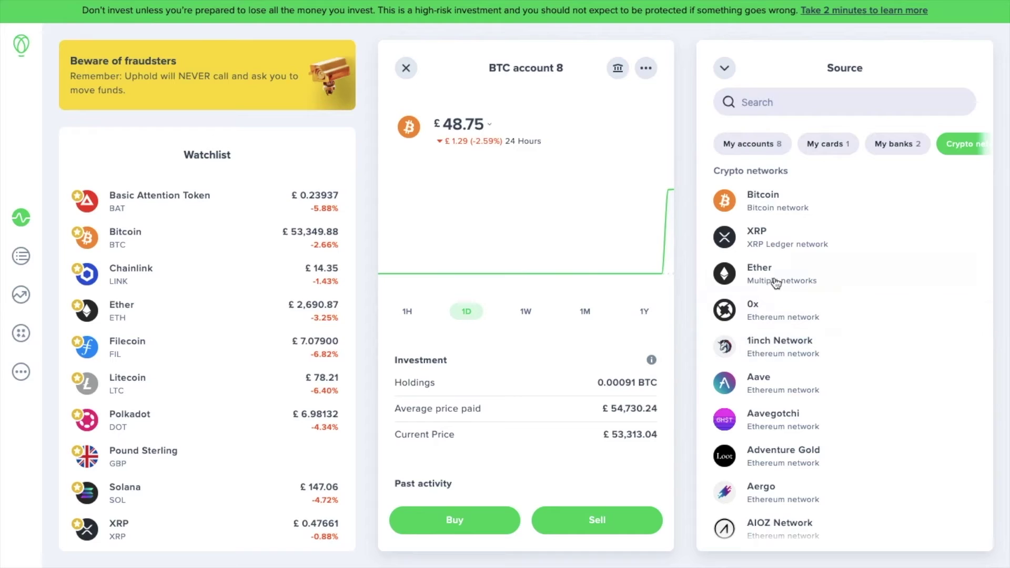
pyautogui.click(776, 284)
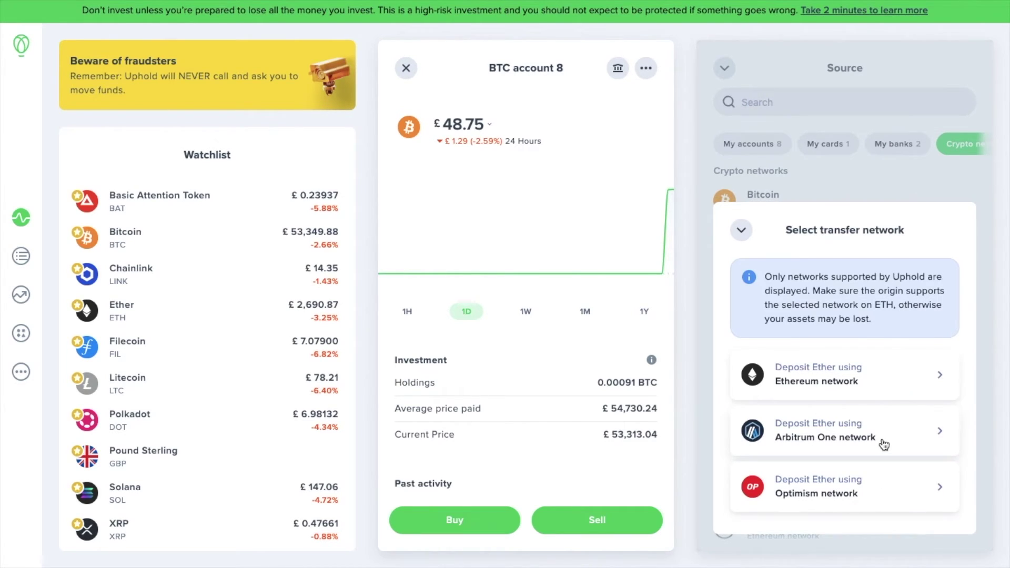
pyautogui.click(872, 374)
pyautogui.click(867, 338)
pyautogui.click(891, 377)
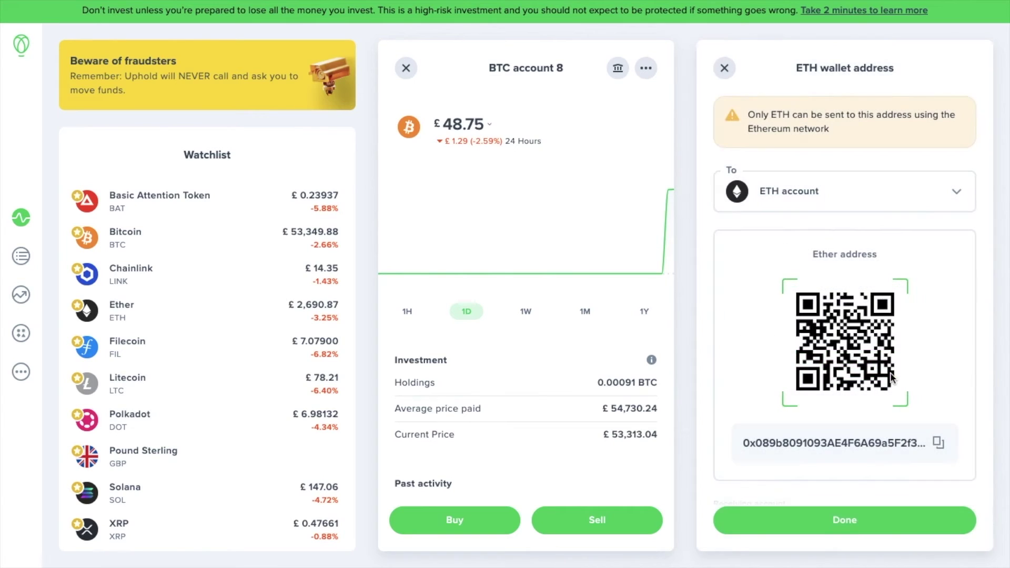
# - Copy the ETH account's Ether deposit address
pyautogui.click(936, 445)
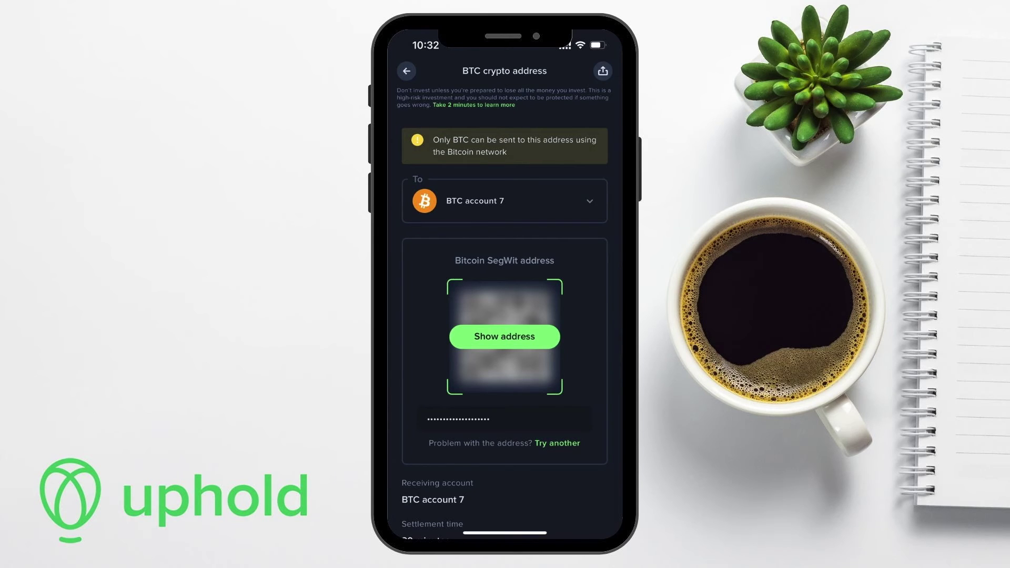
# - Reveal BTC account 7's Bitcoin SegWit address and QR code by accepting the deposit warning
pyautogui.click(505, 337)
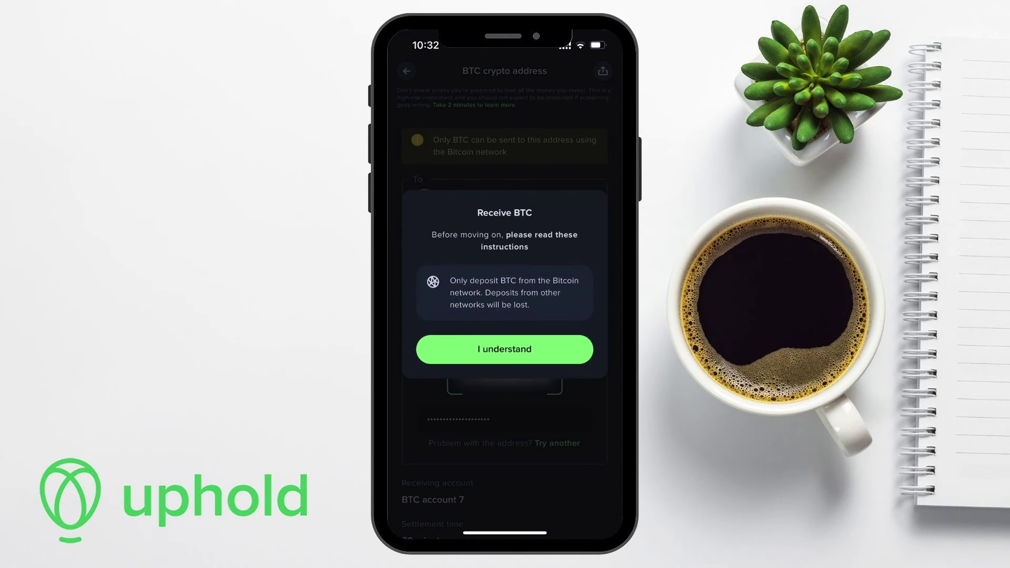
pyautogui.click(505, 350)
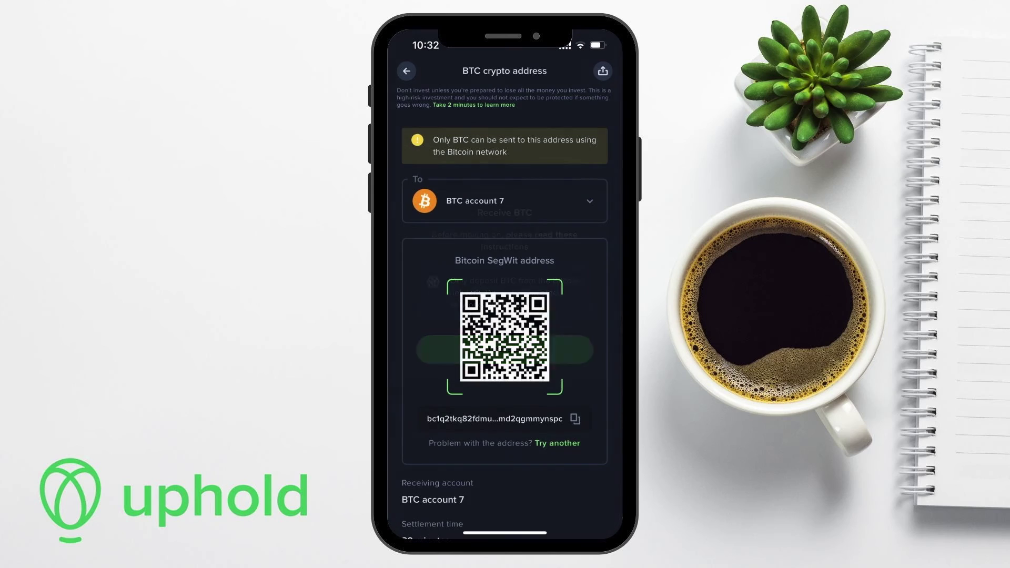